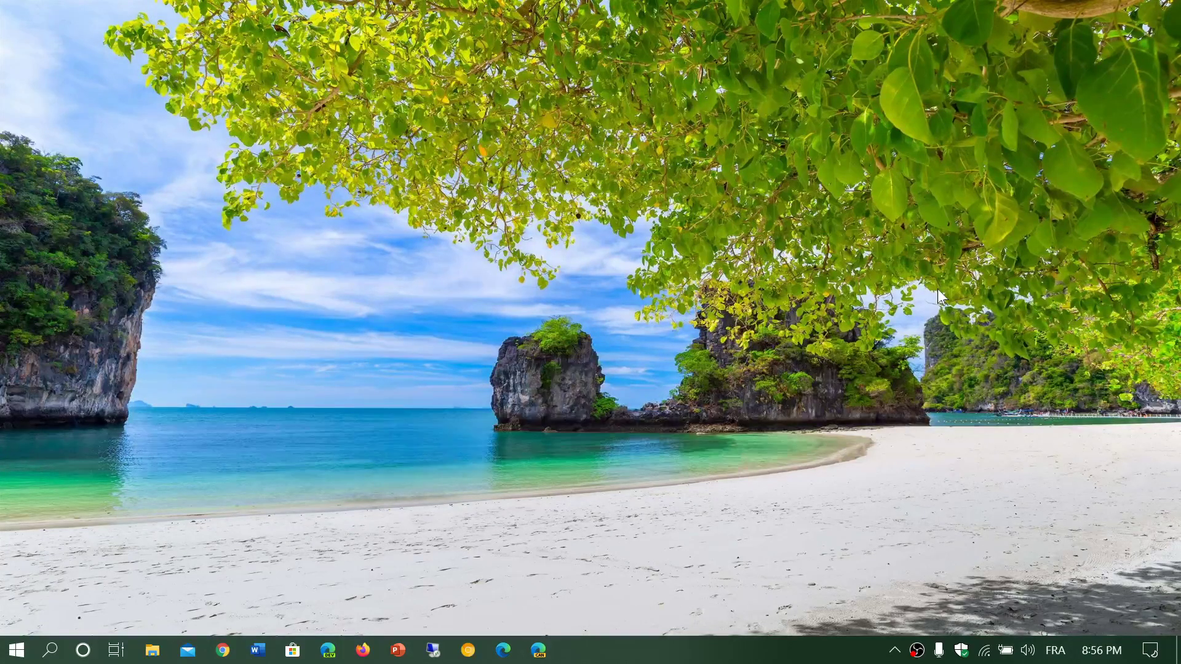
Launch Chrome and open Help > About Google Chrome to run the update check.
click(223, 651)
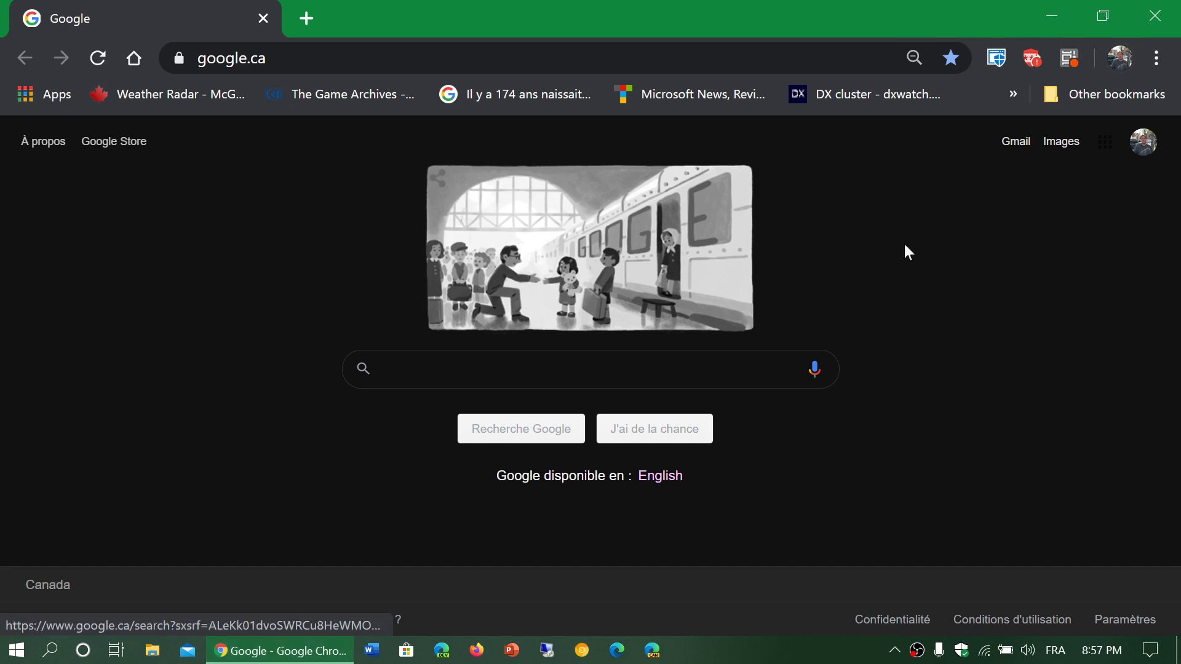
click(1156, 57)
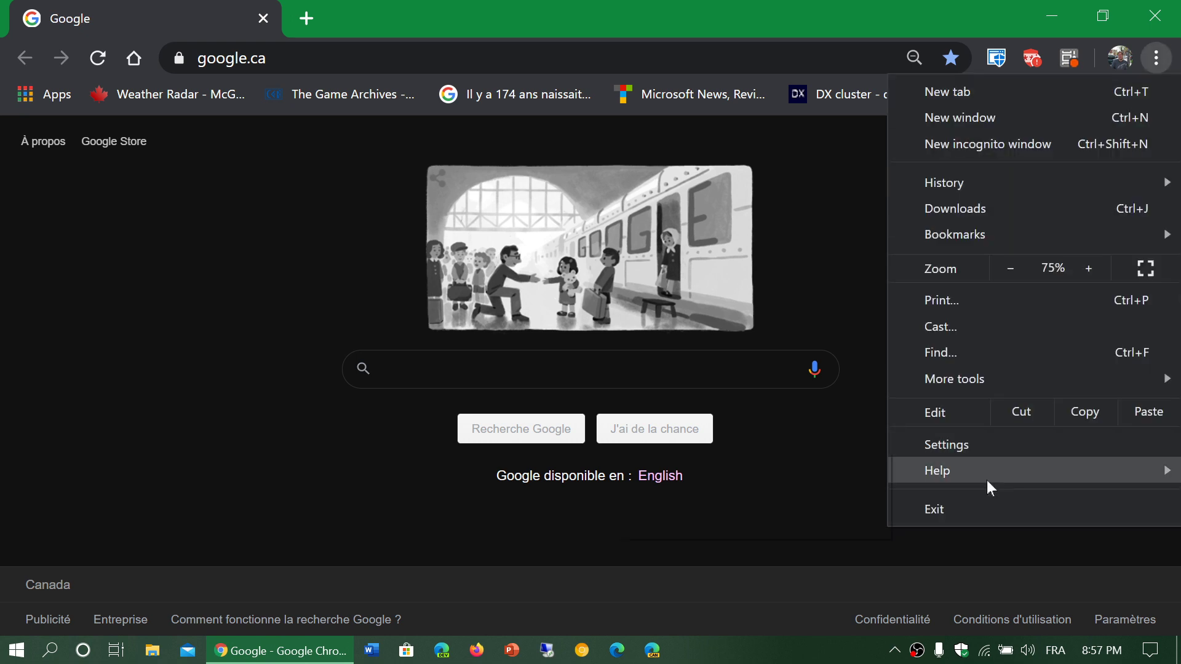
mouse_move(986, 481)
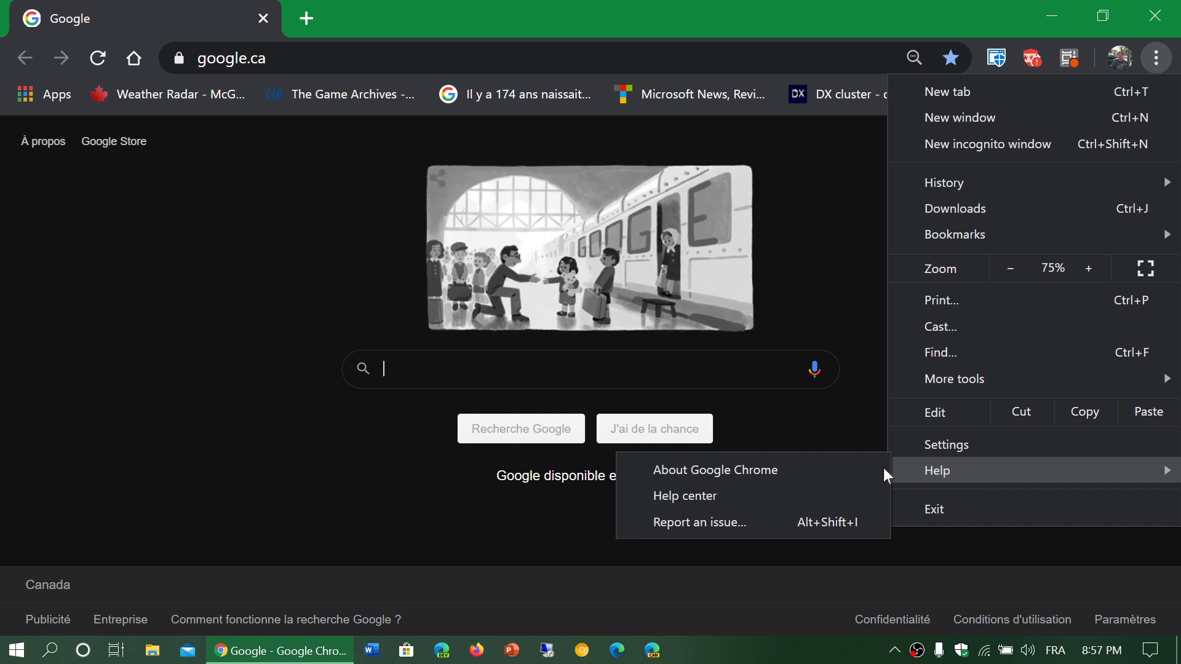
click(830, 471)
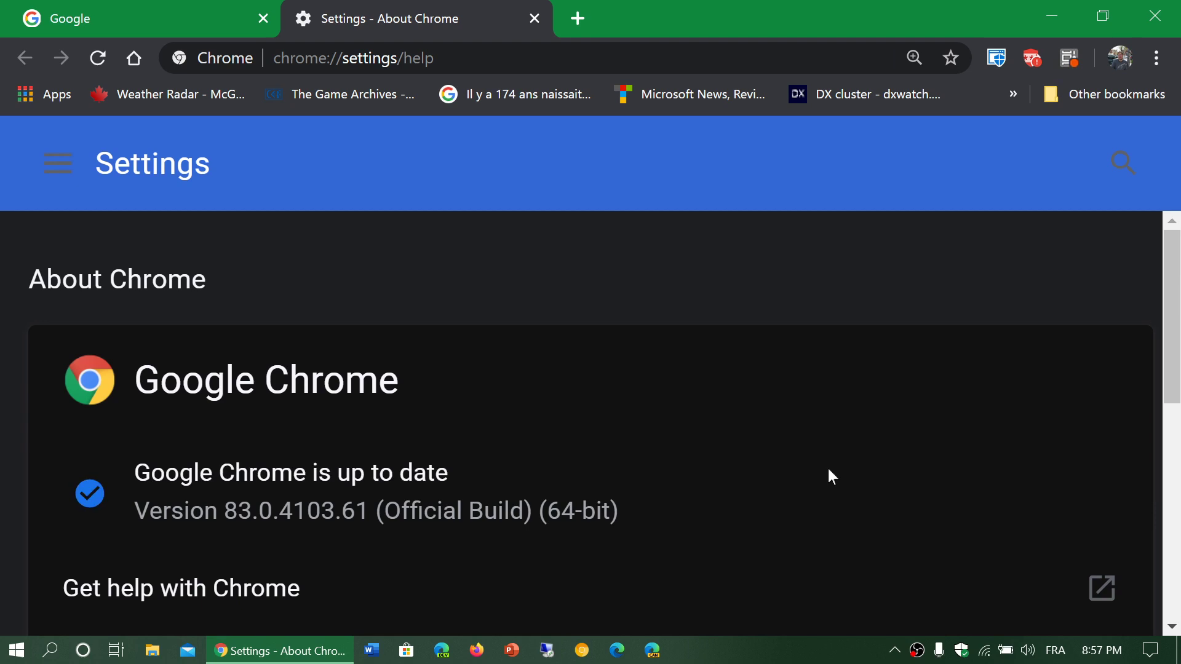
Scroll the About page, up to date at 83.0.4103.61, down to Report an issue.
scroll(828, 469, down, 3)
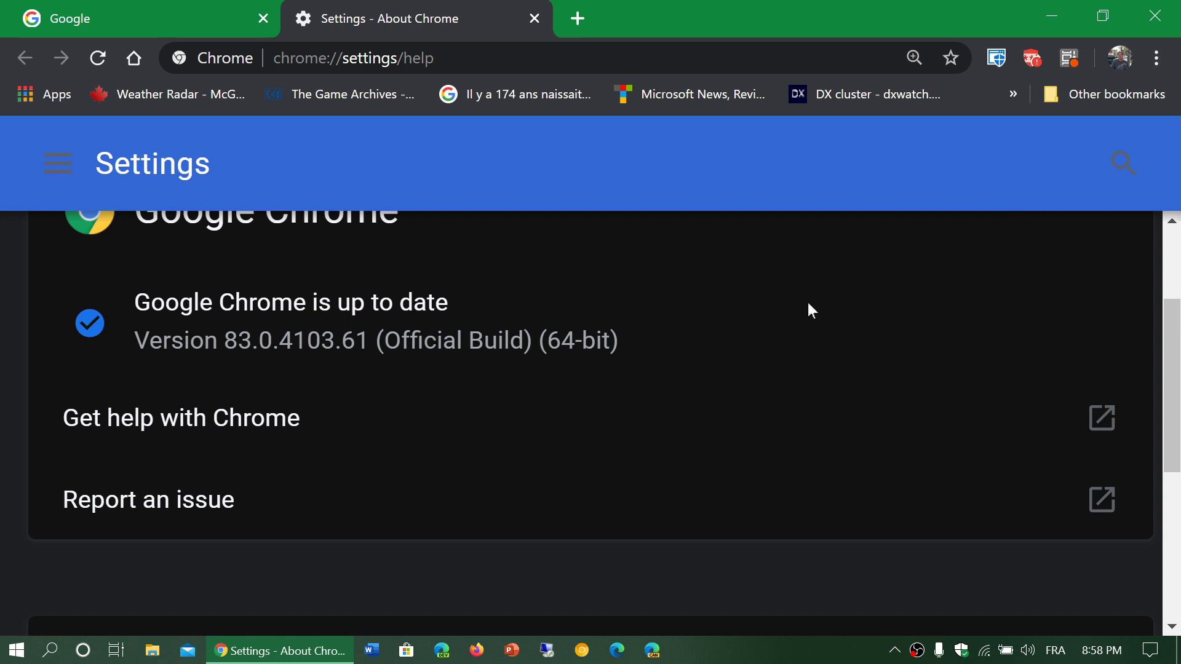
Open Chrome Settings and scroll from Autofill down to the Privacy and security section.
click(1158, 59)
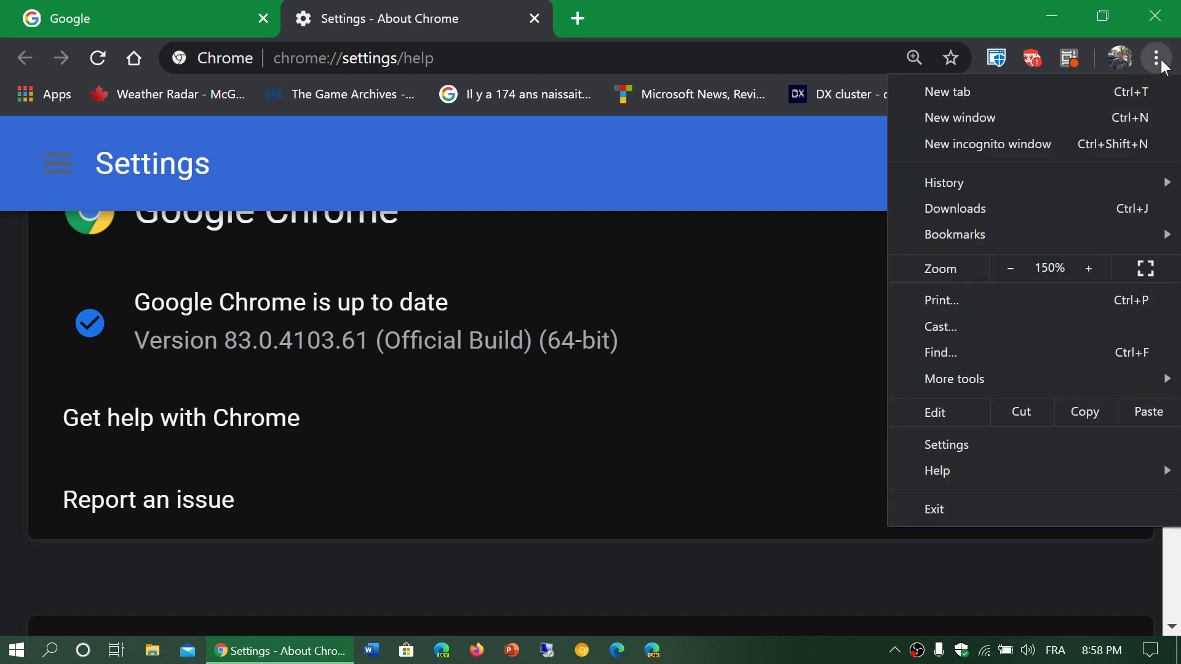
click(998, 440)
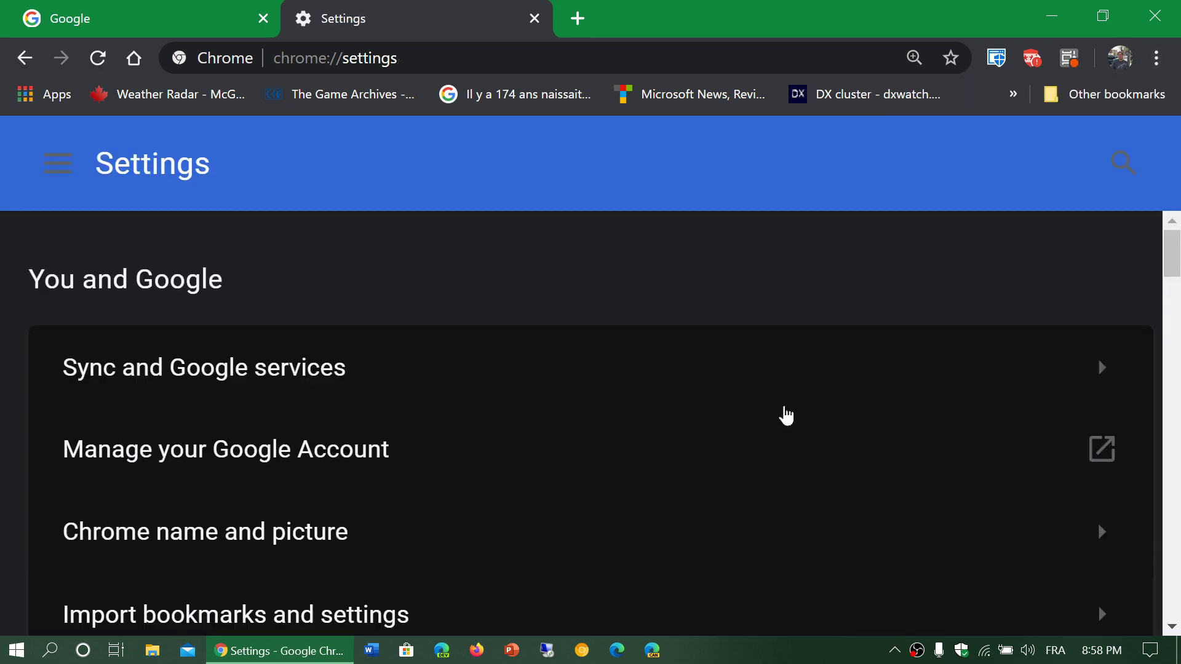
scroll(785, 414, down, 4)
scroll(786, 416, down, 8)
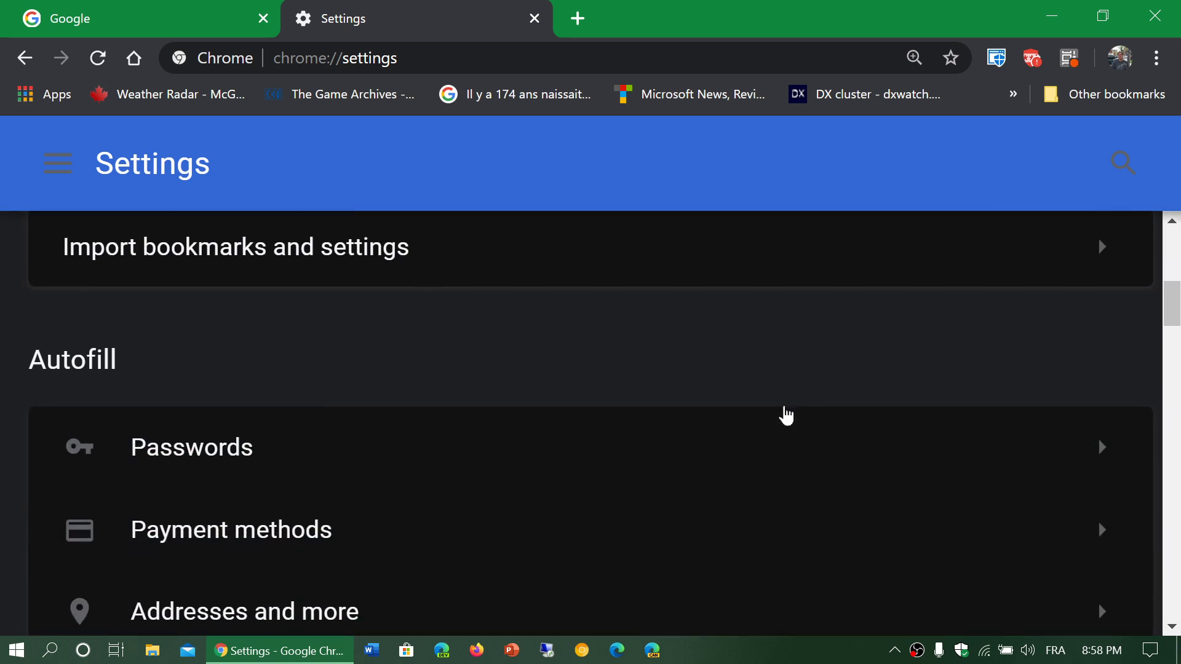
scroll(787, 417, down, 1)
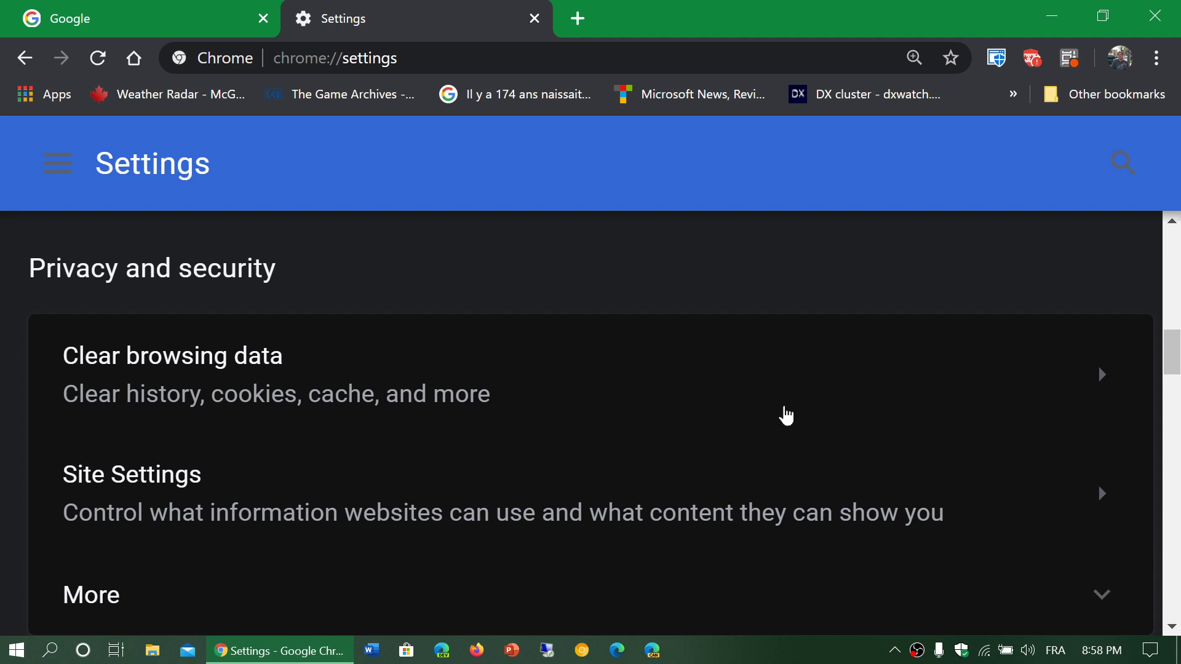
scroll(472, 274, up, 10)
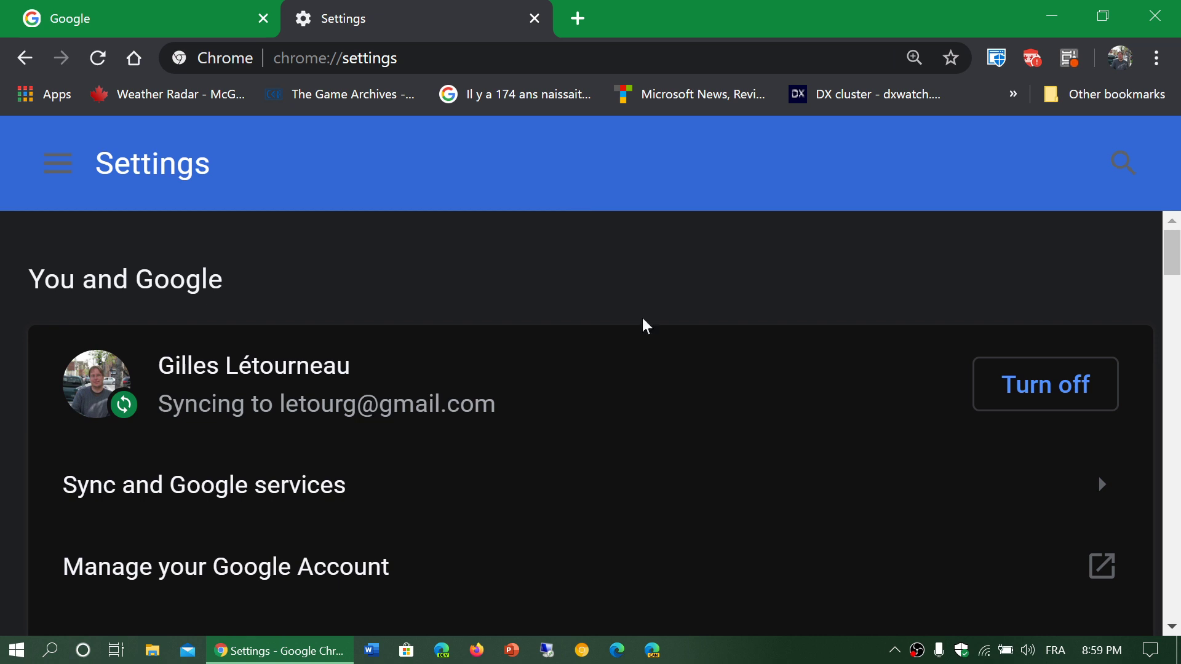
scroll(636, 390, down, 6)
scroll(638, 394, down, 7)
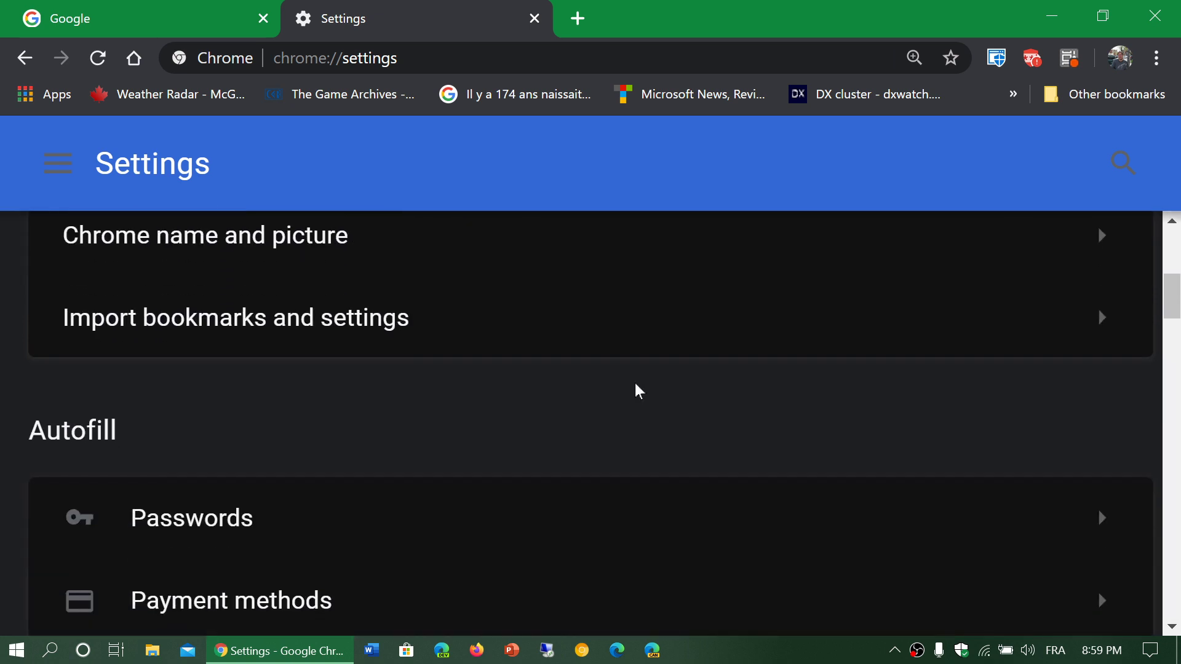
scroll(635, 392, down, 1)
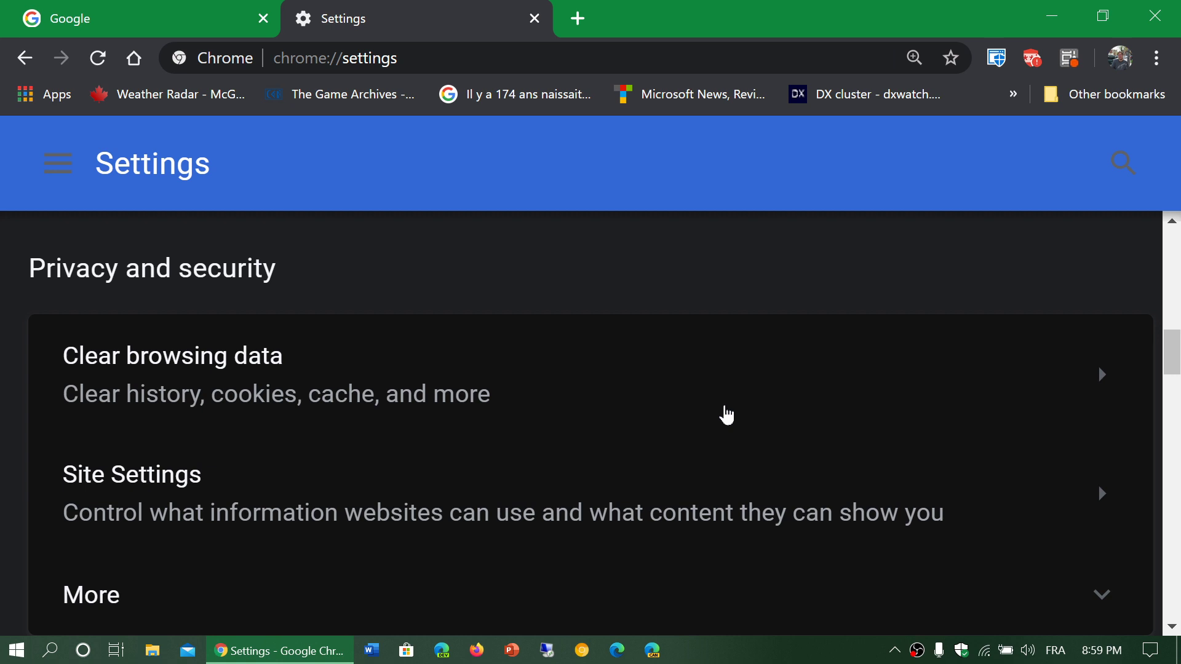
Open Site Settings and scroll through its All sites and Permissions lists.
click(770, 501)
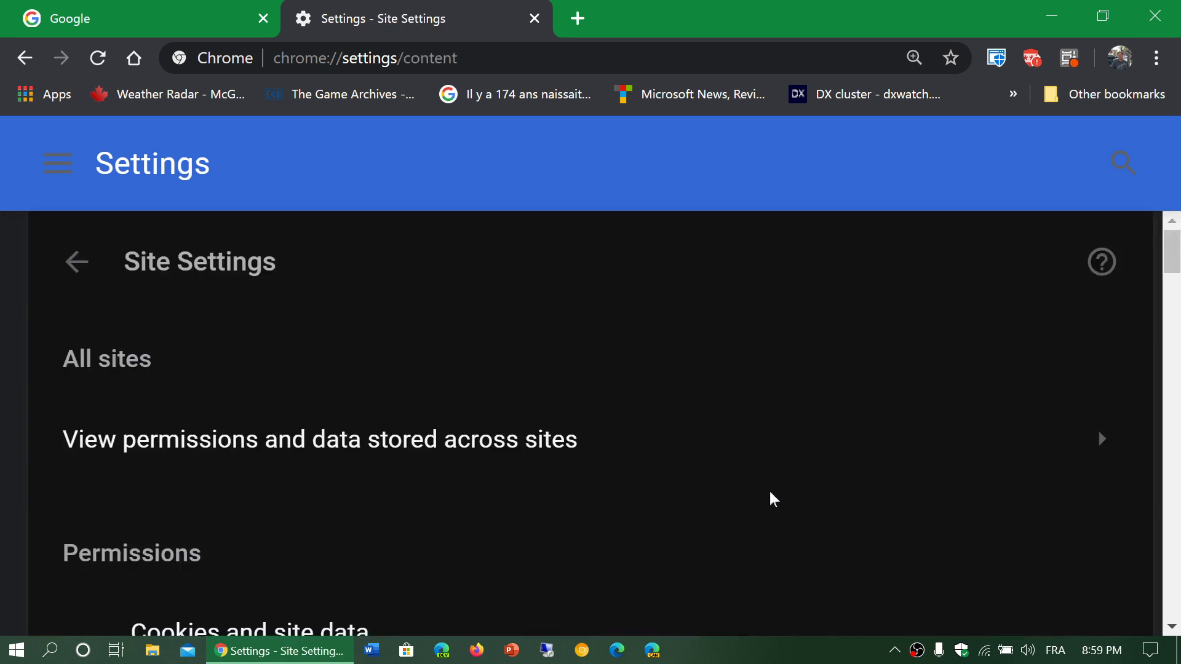
scroll(774, 499, down, 3)
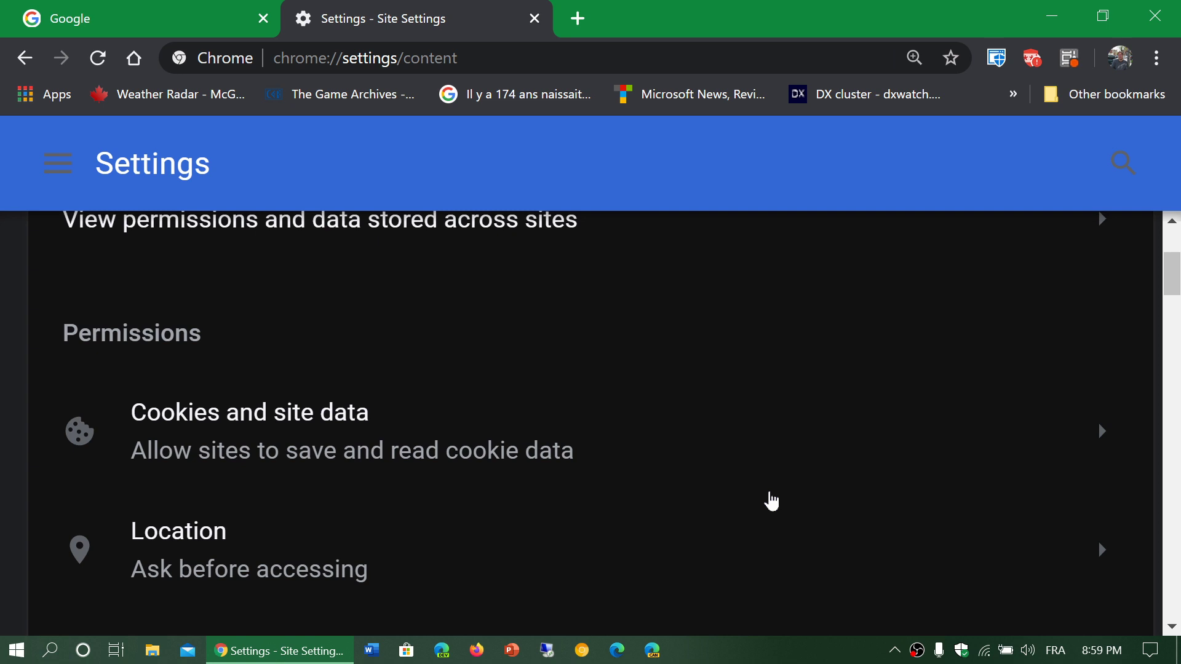
scroll(772, 501, down, 1)
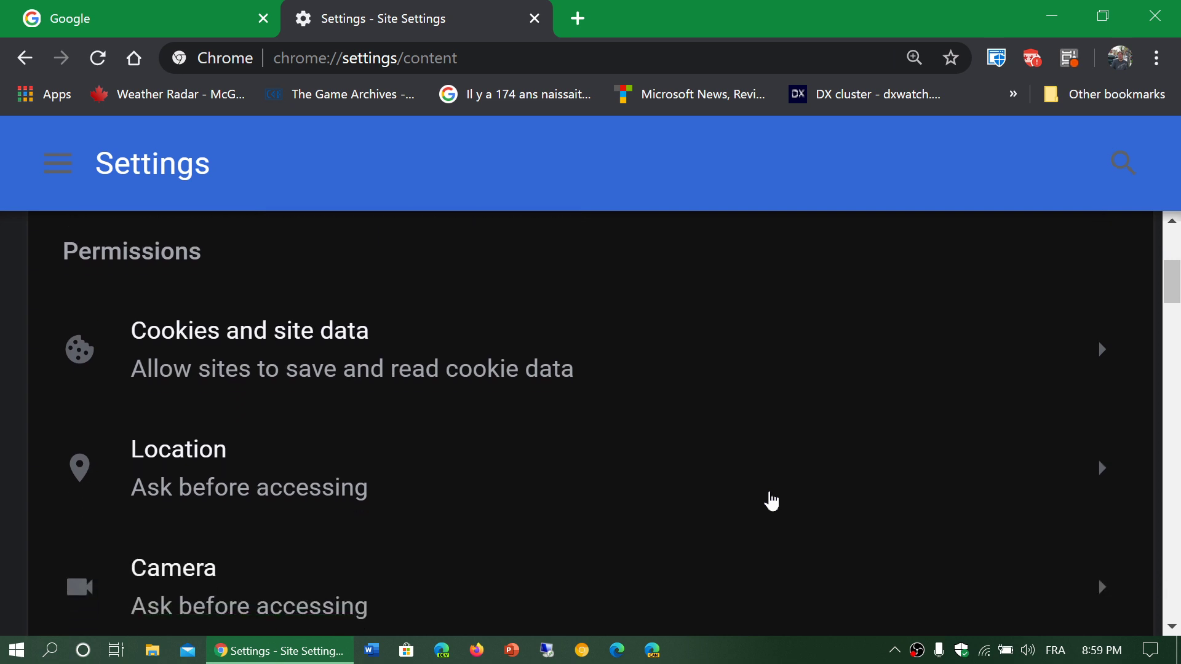
scroll(772, 501, down, 1)
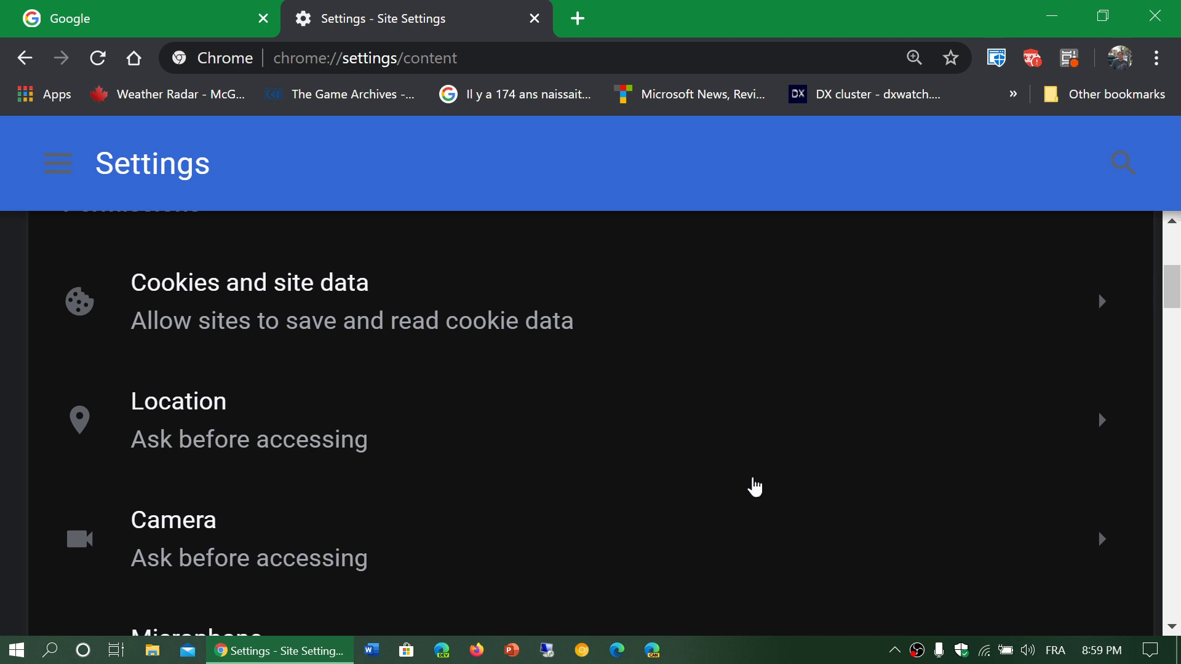
View the Cookies and site data page, then return to Site Settings.
click(659, 305)
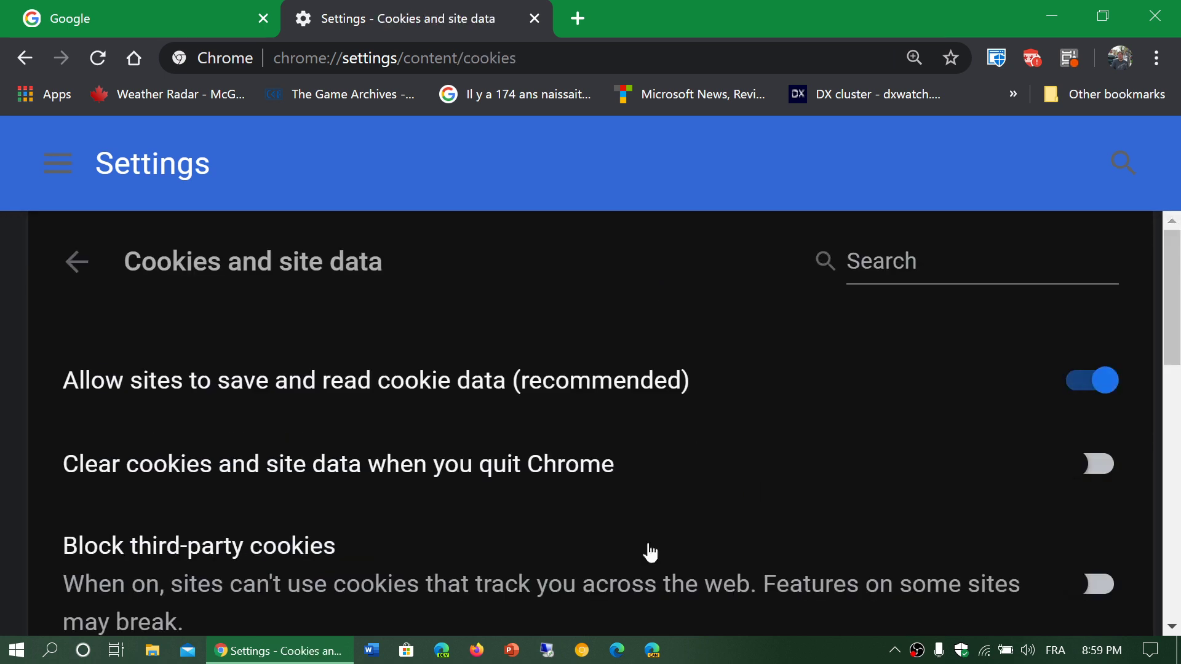
click(75, 262)
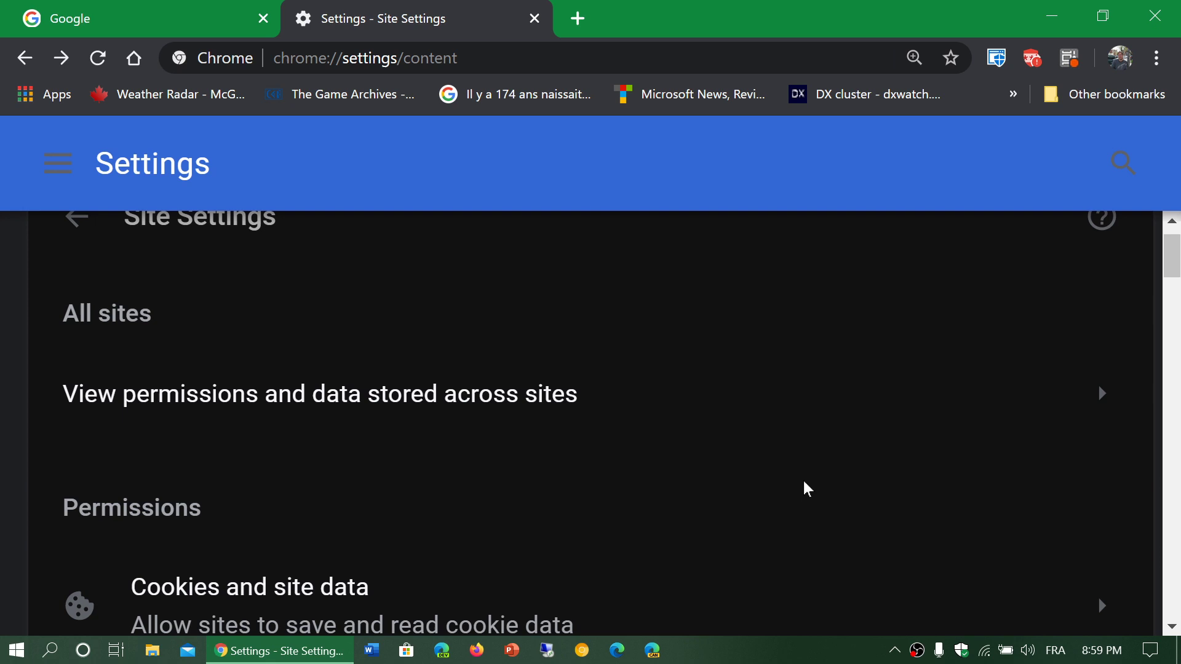
scroll(804, 482, down, 2)
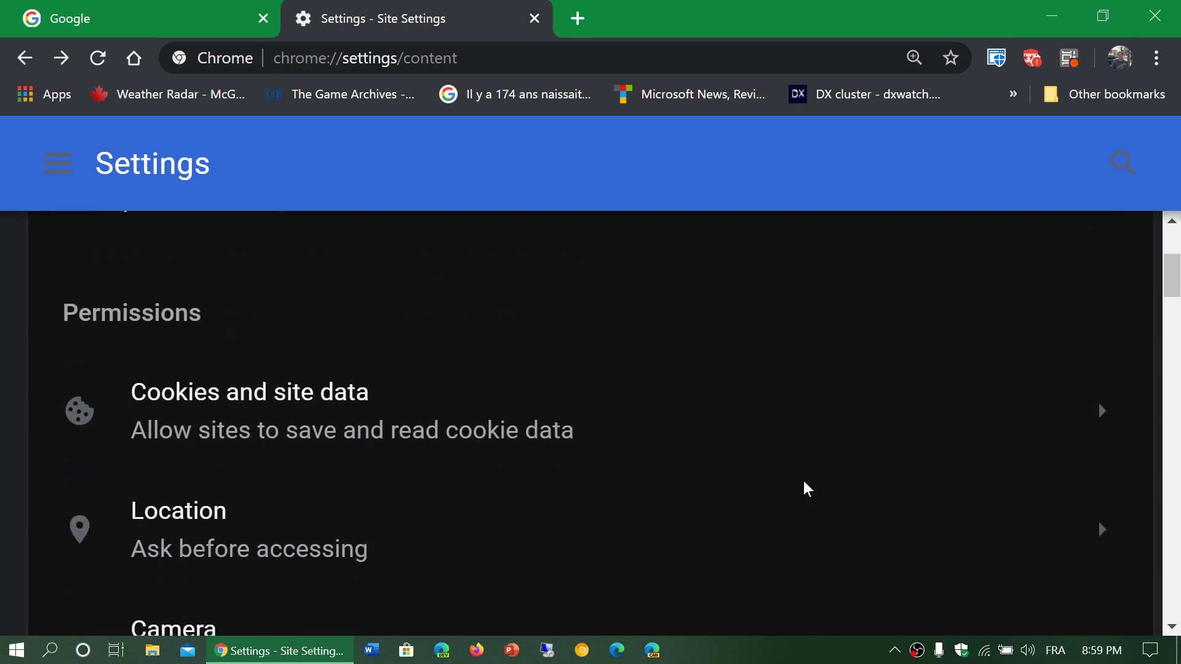
scroll(804, 489, up, 1)
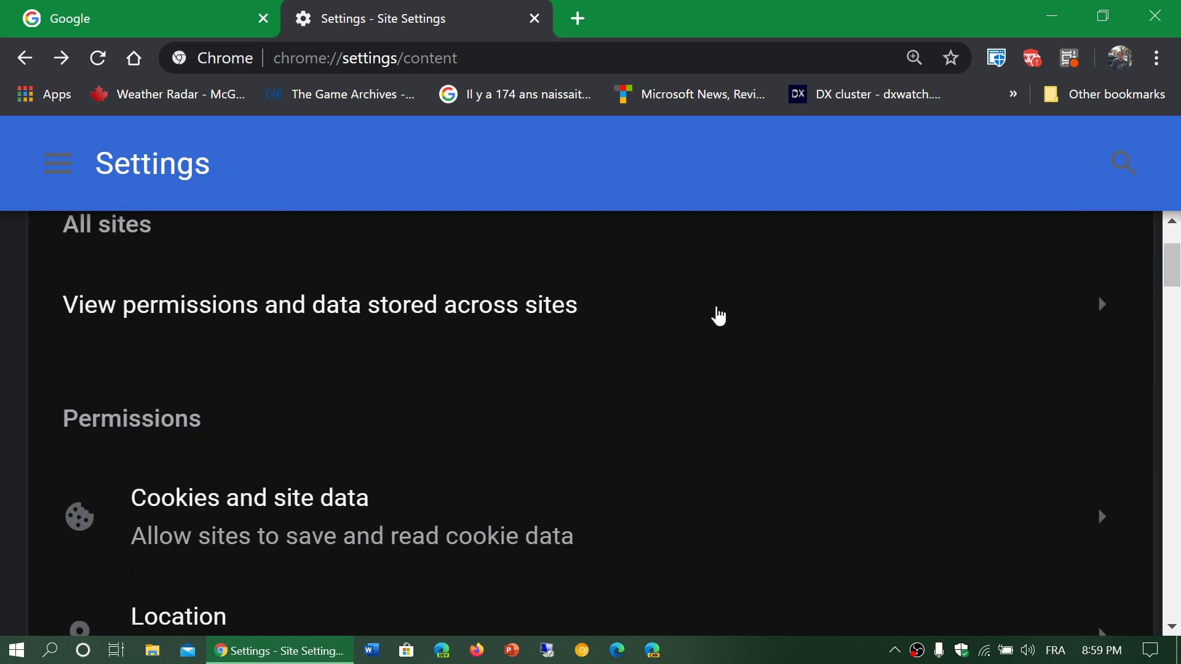
click(718, 315)
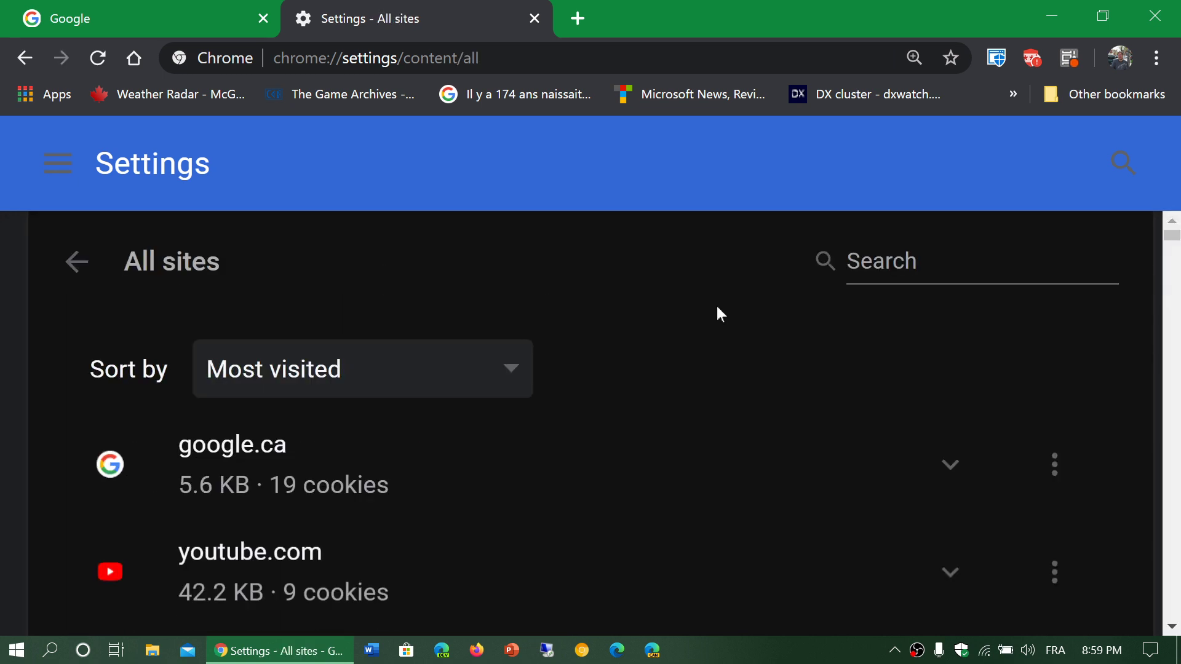
click(26, 59)
scroll(499, 369, down, 5)
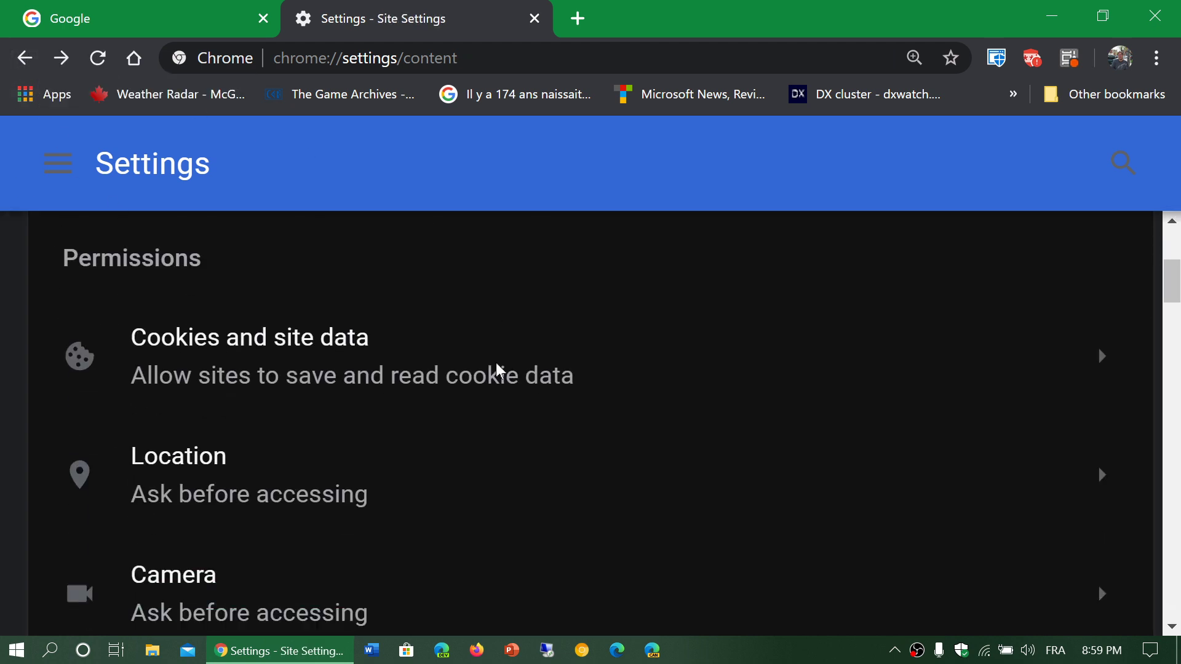
scroll(735, 392, down, 14)
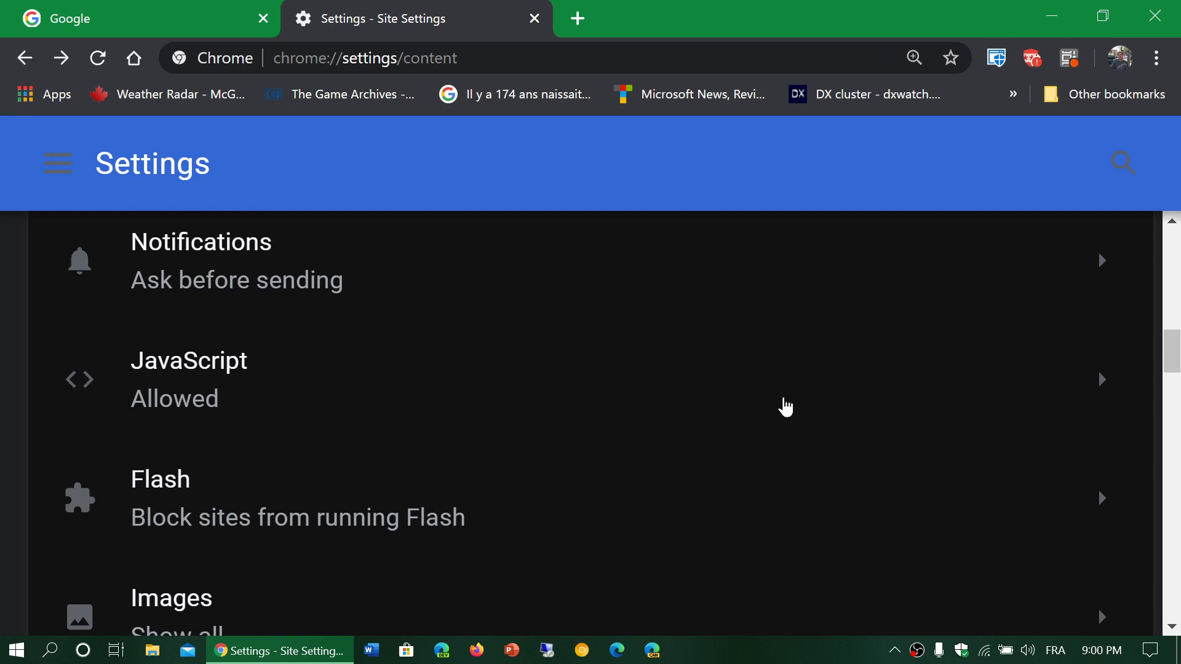
scroll(786, 407, up, 20)
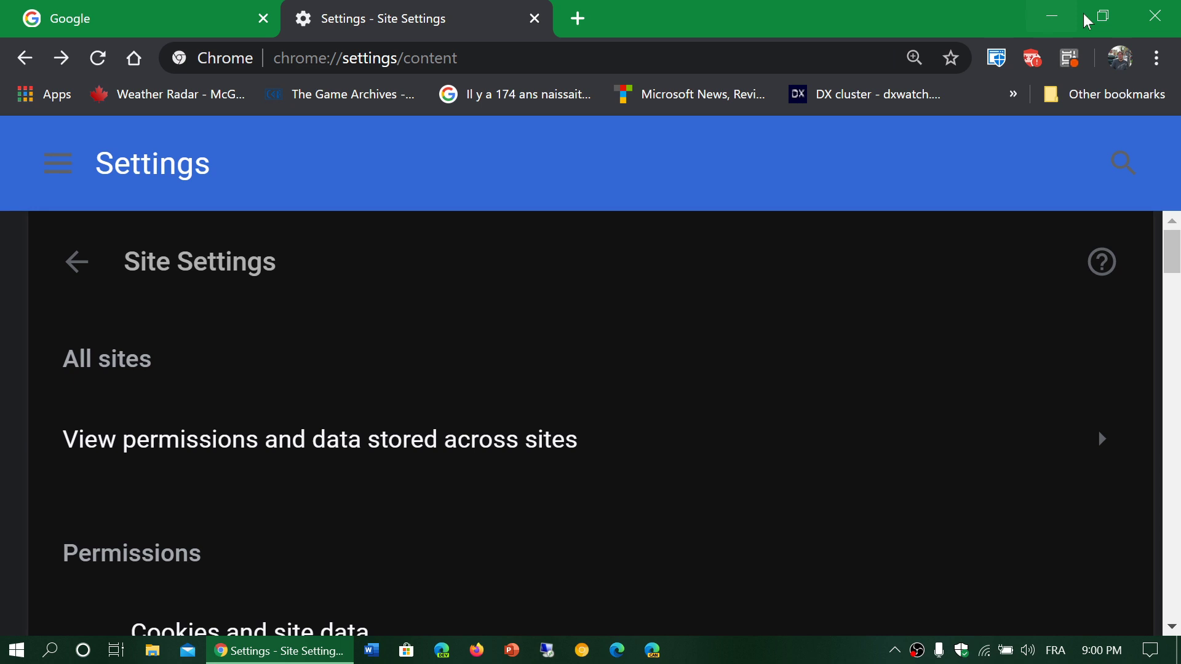
click(1158, 59)
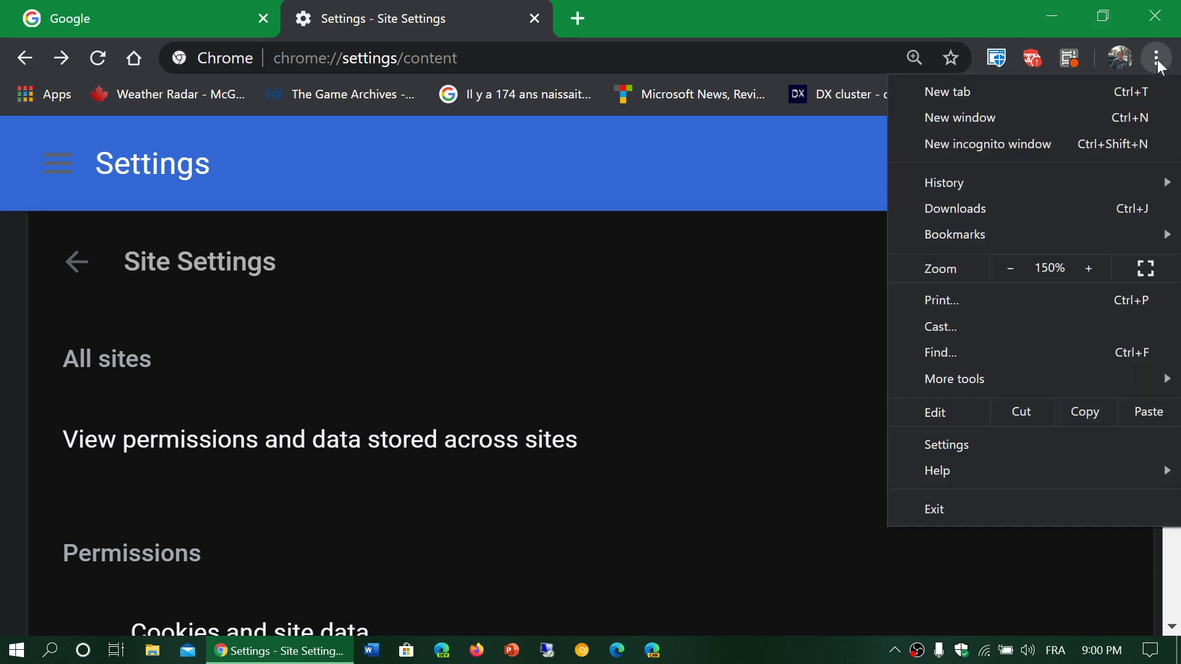
click(1032, 156)
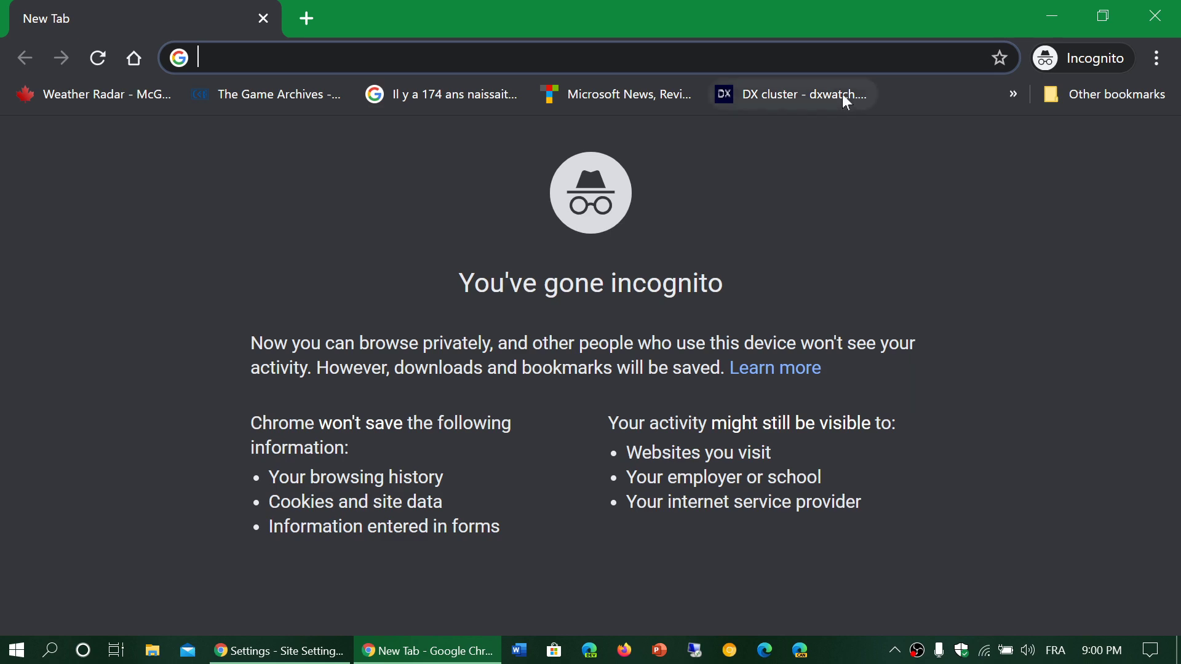
Close the incognito window and the Site Settings tab.
click(1154, 17)
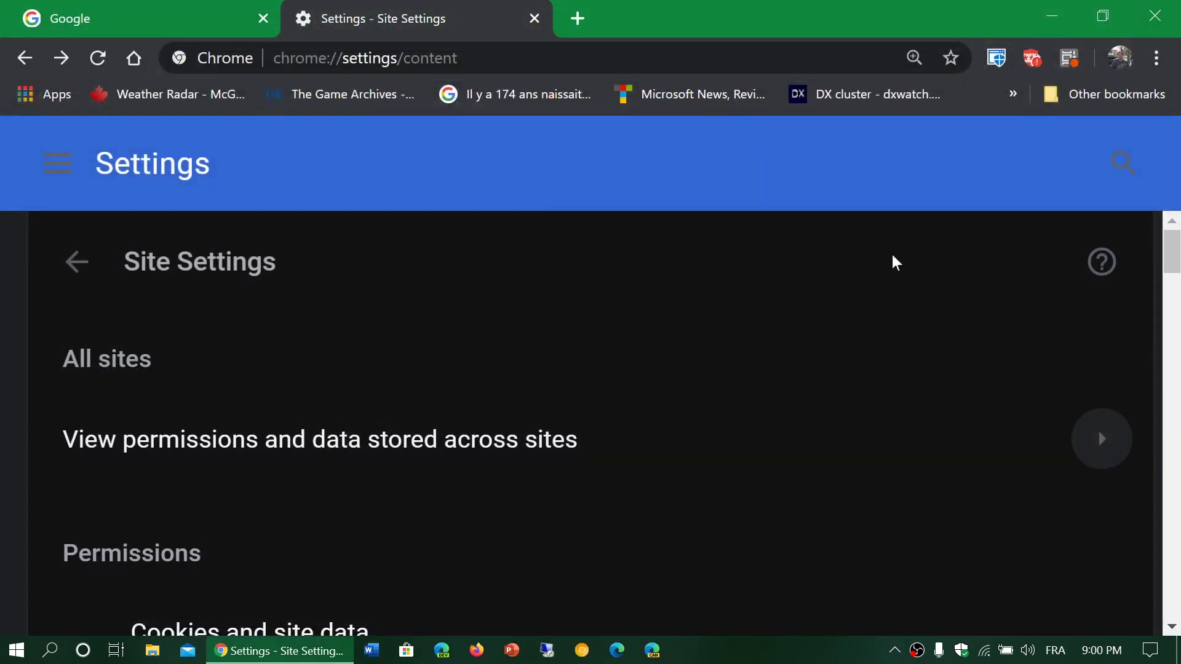
scroll(827, 391, down, 15)
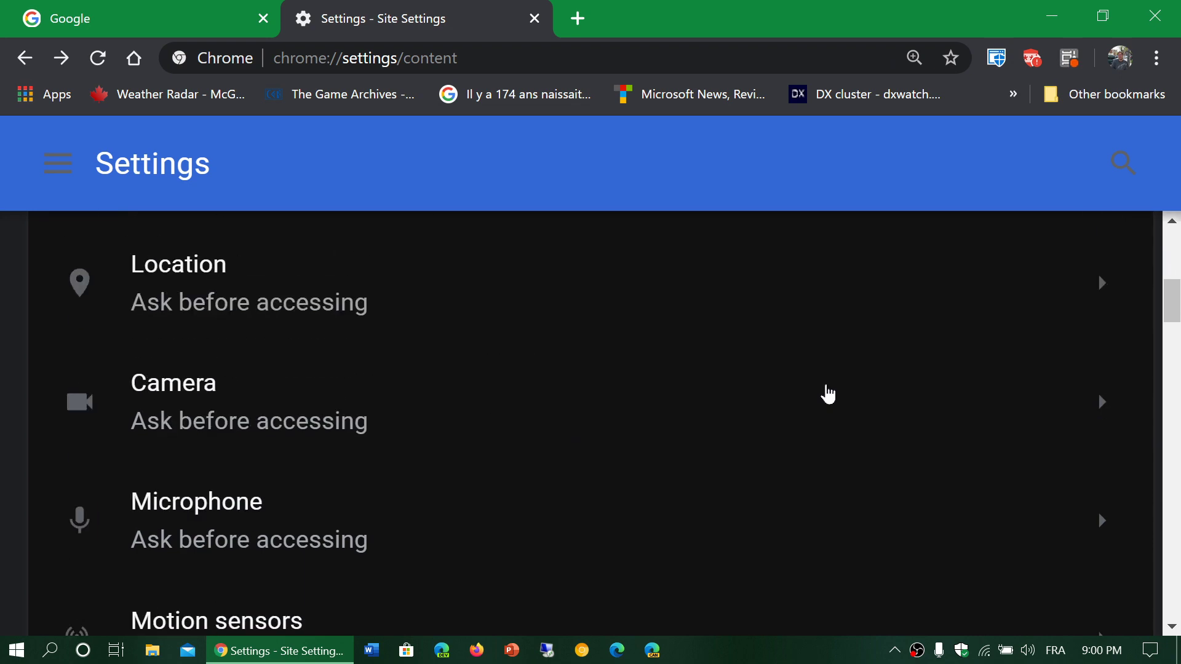
scroll(827, 394, down, 15)
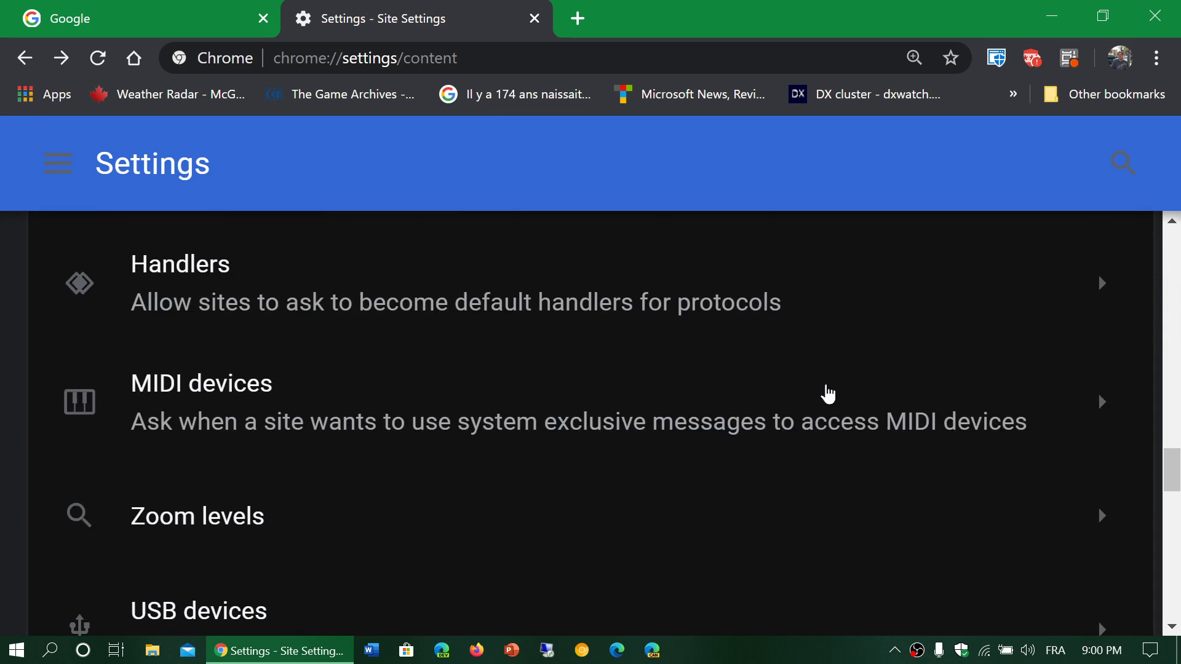
scroll(825, 392, down, 5)
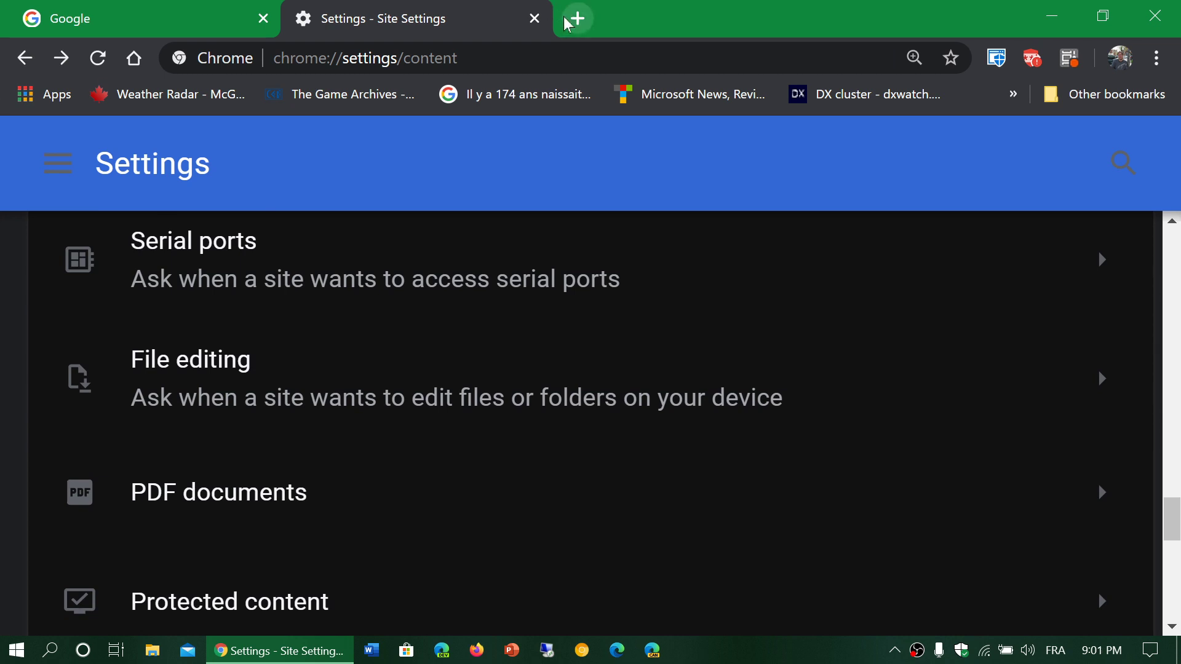
click(534, 20)
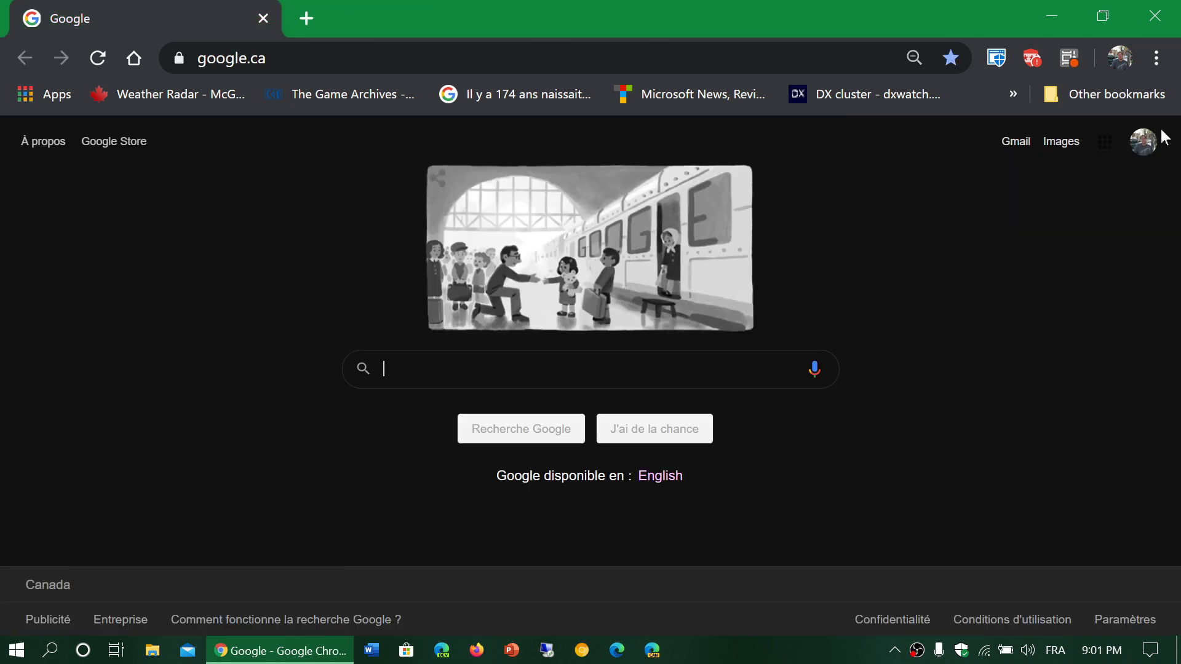
In Settings, expand More under Privacy and security to show Safe Browsing and password-breach warnings.
click(1148, 67)
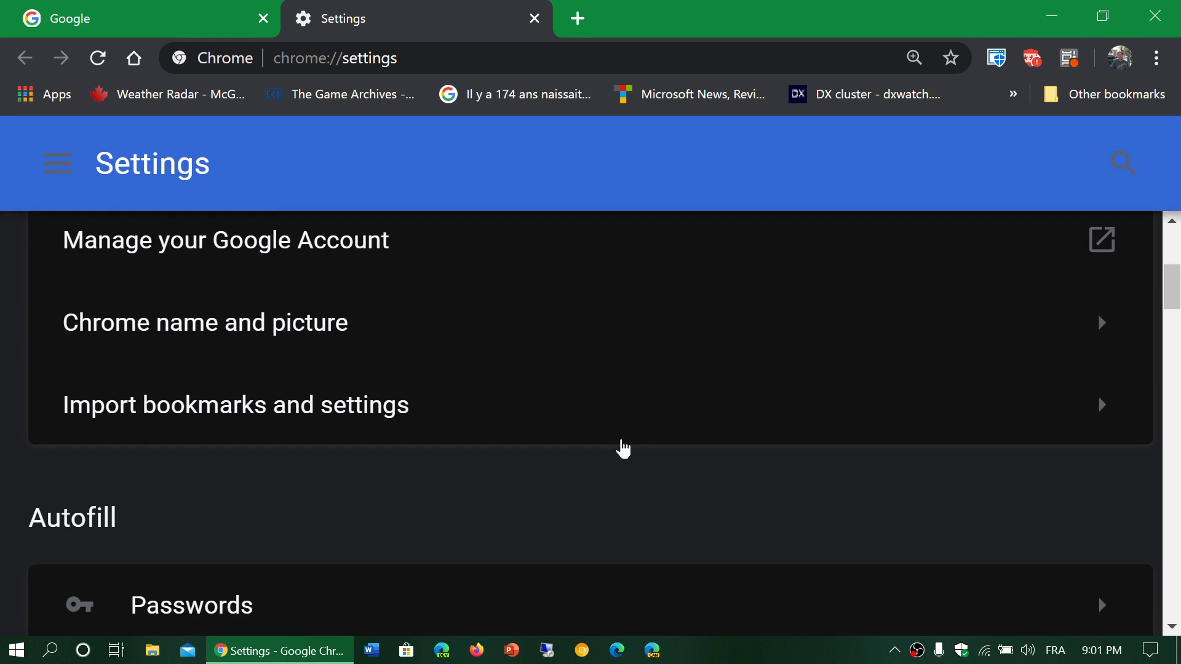
scroll(624, 450, down, 10)
scroll(625, 447, down, 3)
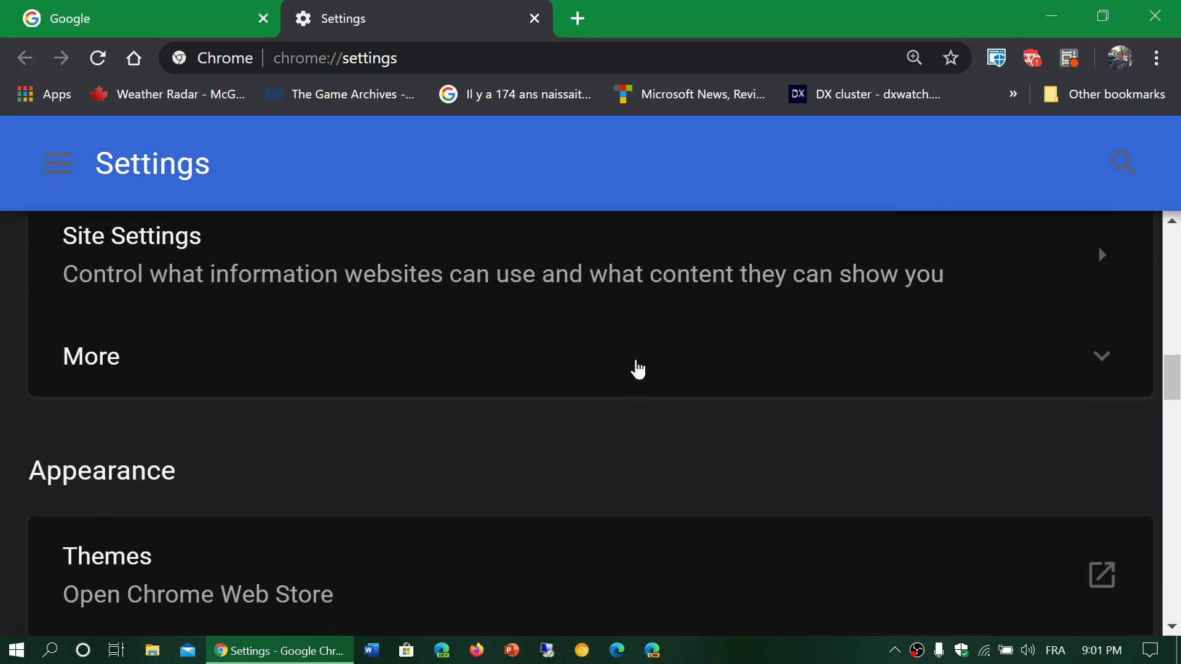
click(637, 368)
scroll(679, 524, down, 2)
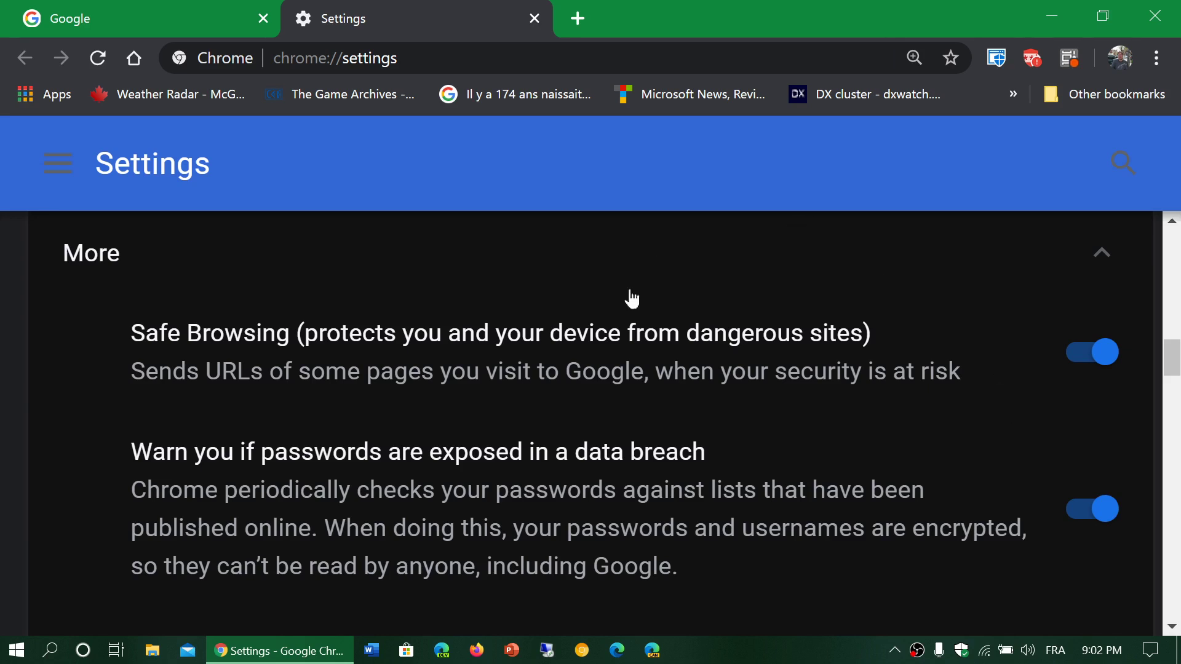
Close the Settings tab and reopen About Google Chrome, still up to date at 83.0.4103.61.
click(534, 18)
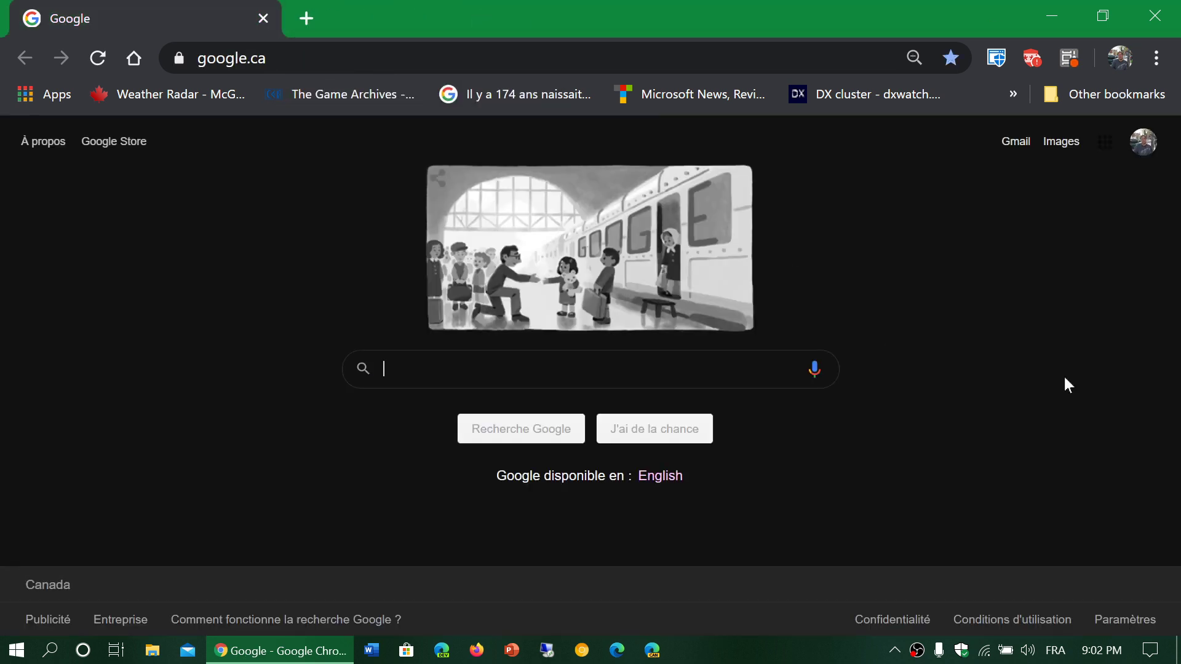
click(1158, 58)
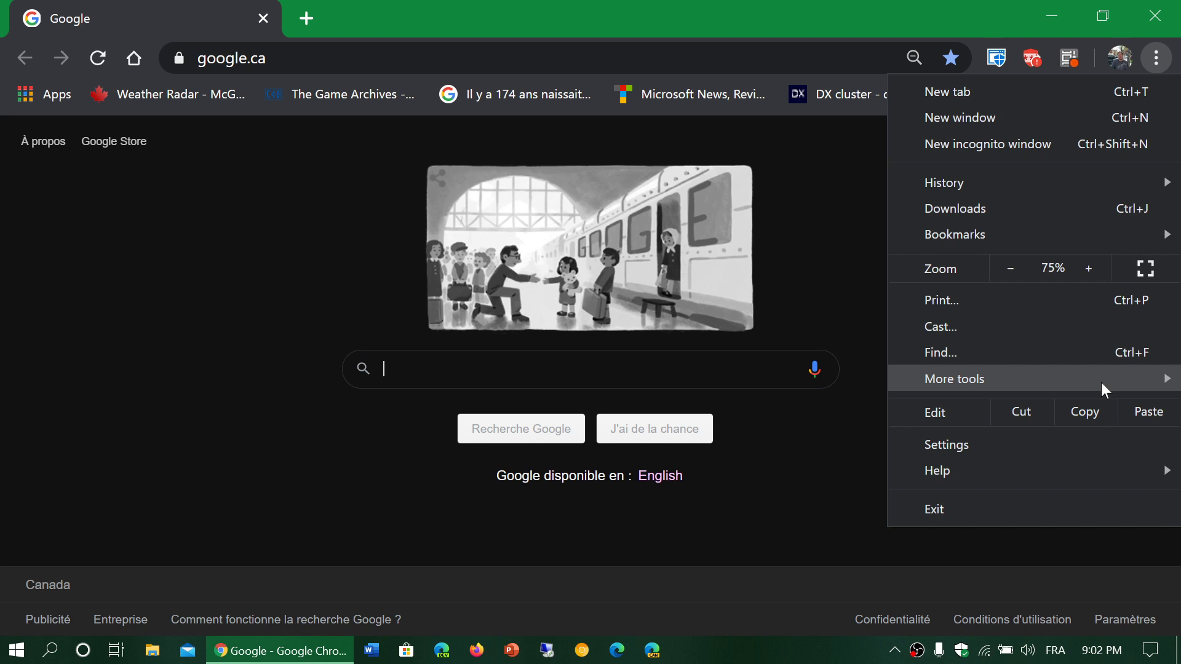
mouse_move(1081, 477)
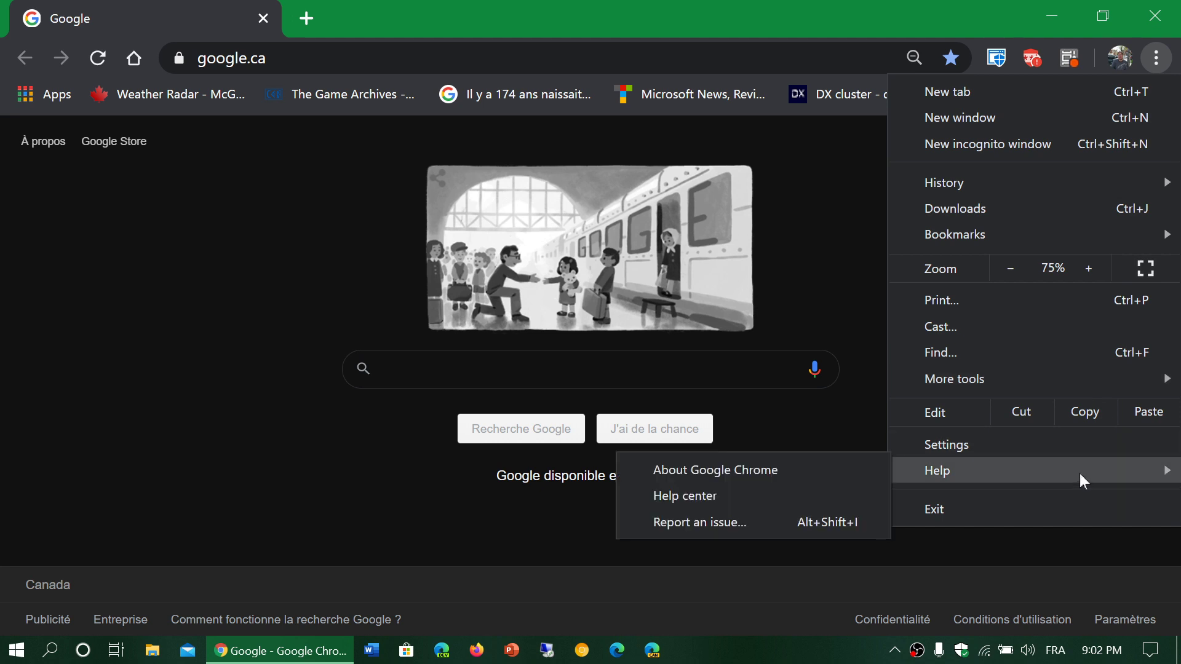
click(779, 477)
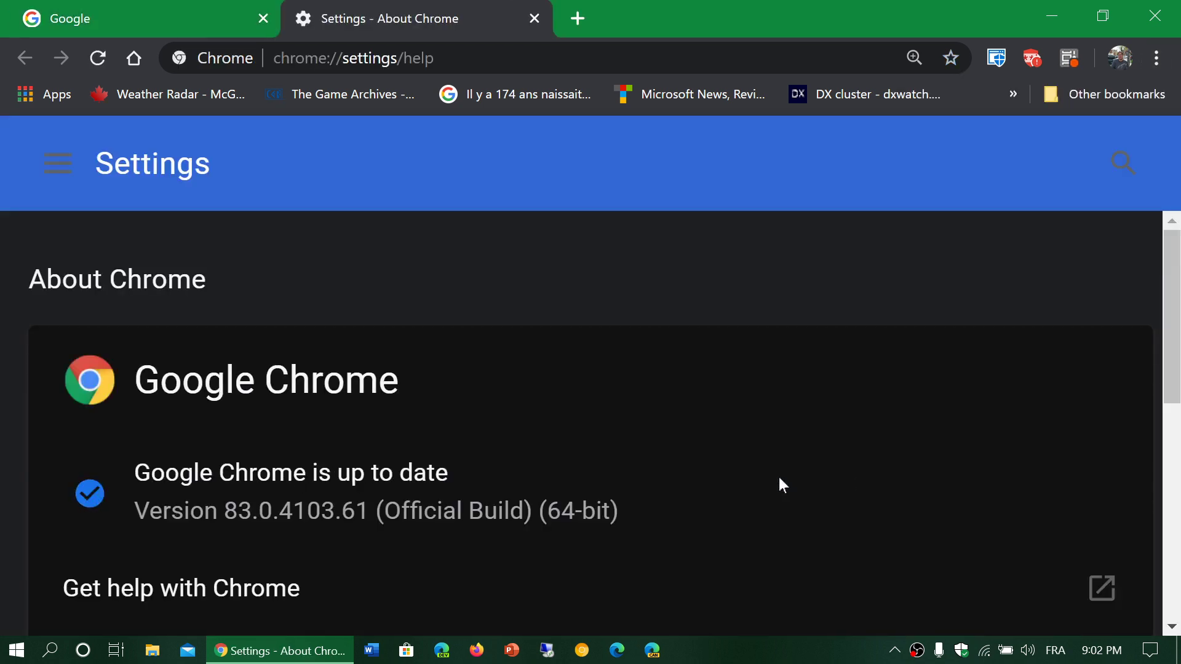
scroll(779, 478, down, 3)
scroll(780, 486, up, 3)
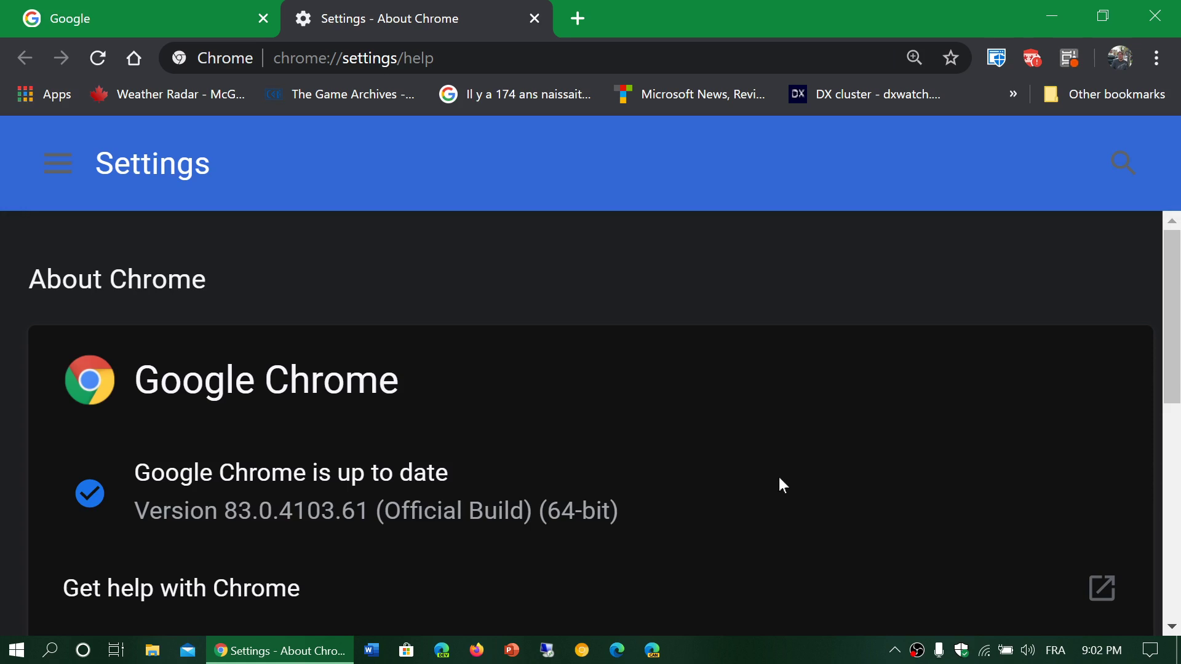